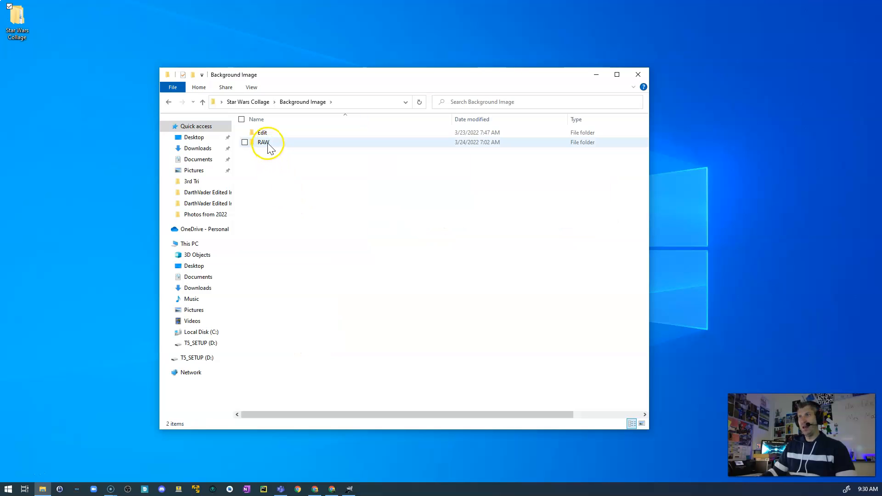
- Copy the StarsBackground image from the RAW folder into the Edit folder of Background Image
{"action": "double_click", "coordinate": [269, 145]}
{"action": "left_click", "coordinate": [262, 146]}
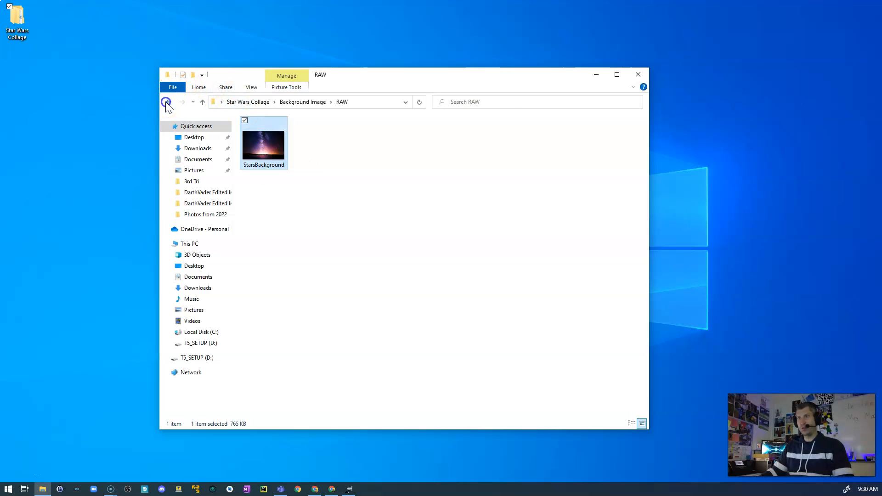
{"action": "left_click", "coordinate": [168, 102]}
{"action": "double_click", "coordinate": [263, 133]}
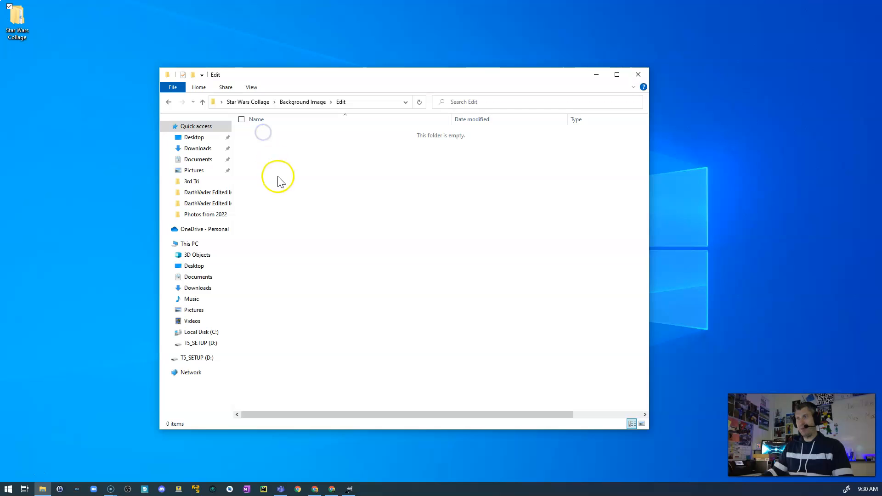
{"action": "key", "text": "ctrl+v"}
{"action": "left_click", "coordinate": [289, 188]}
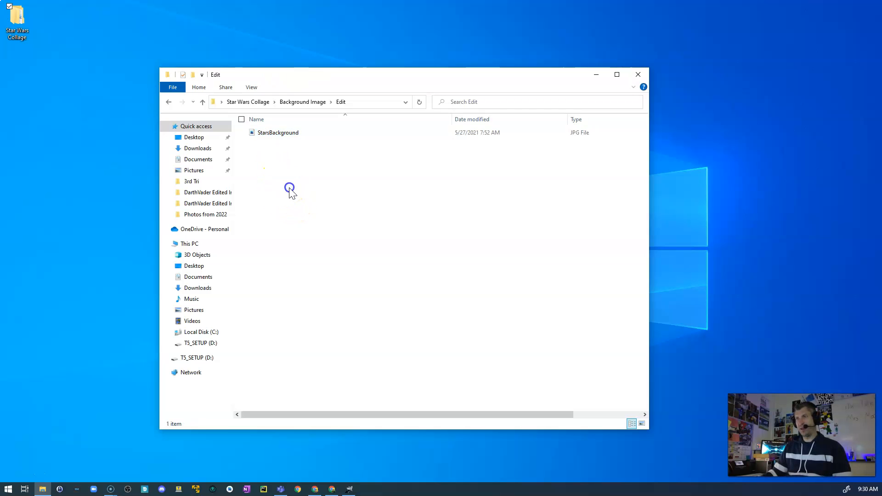
- Open the StarsBackground copy in the Edit folder with GIMP
{"action": "left_click", "coordinate": [255, 133]}
{"action": "right_click", "coordinate": [256, 133]}
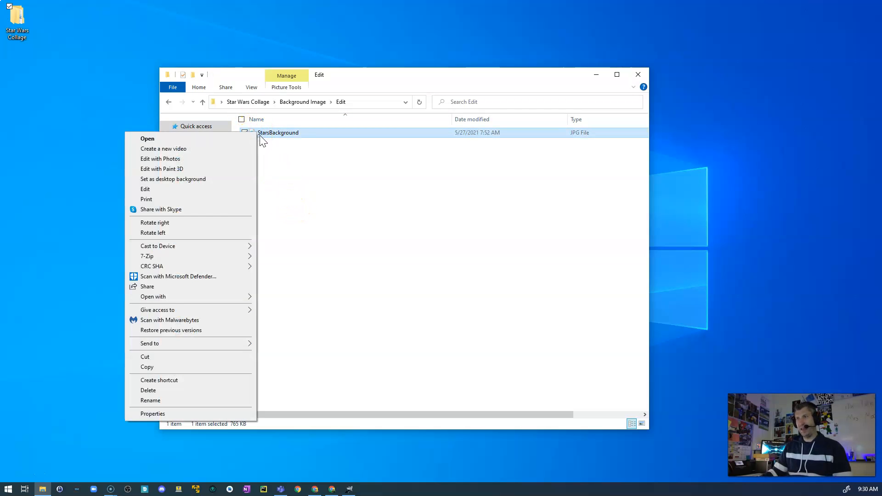
{"action": "mouse_move", "coordinate": [216, 297]}
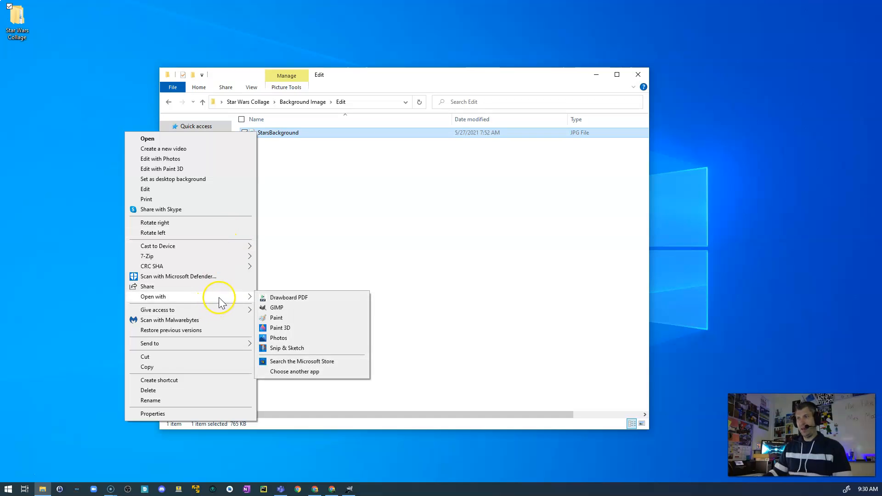
{"action": "left_click", "coordinate": [278, 308]}
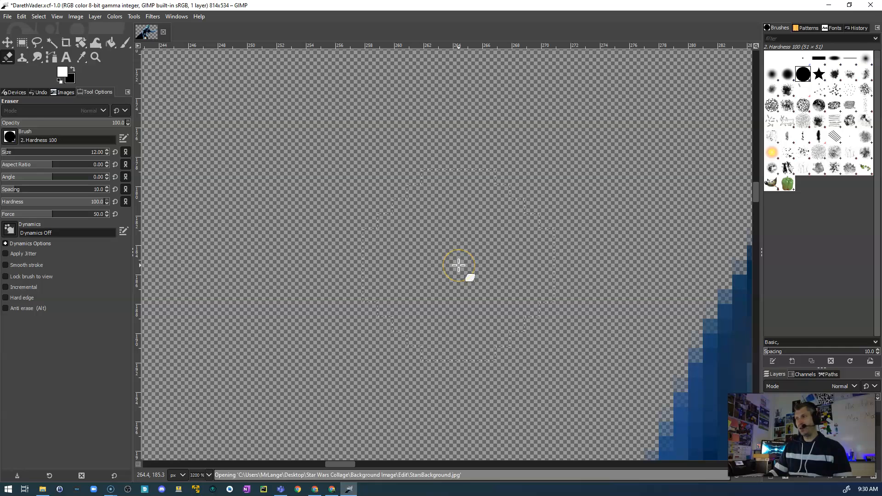
- Close the DarethVader.xcf image and discard its unsaved changes
{"action": "left_click", "coordinate": [173, 160]}
{"action": "left_click", "coordinate": [146, 33]}
{"action": "left_click", "coordinate": [163, 33]}
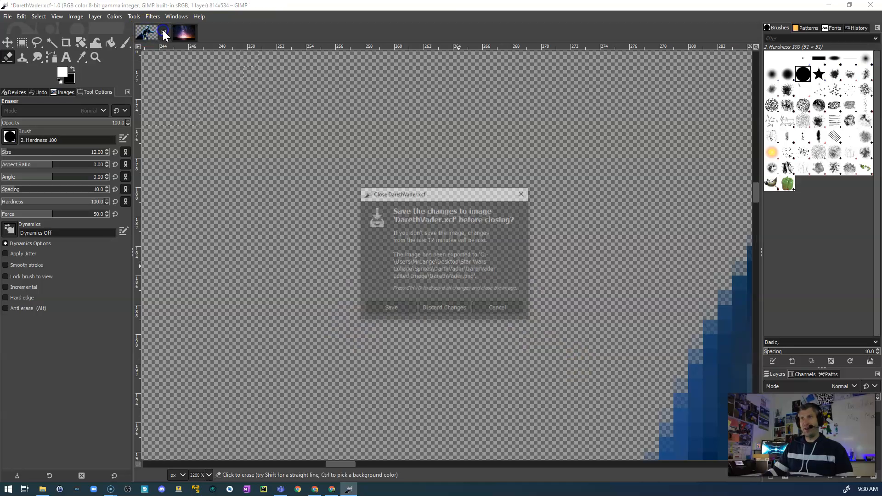
{"action": "left_click", "coordinate": [437, 309]}
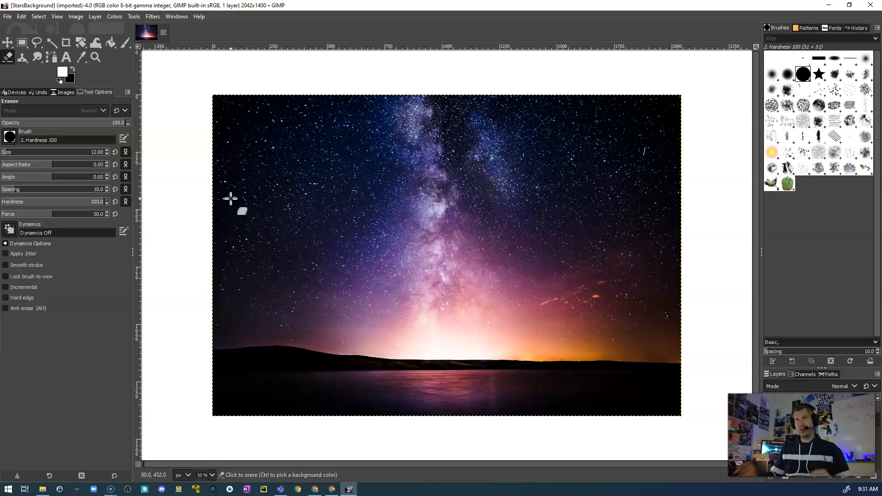
- Crop the starry background to a full-height portrait area of about 1052 × 1400 px around the Milky Way
{"action": "left_click", "coordinate": [64, 43]}
{"action": "left_click_drag", "start_coordinate": [294, 97], "coordinate": [576, 416]}
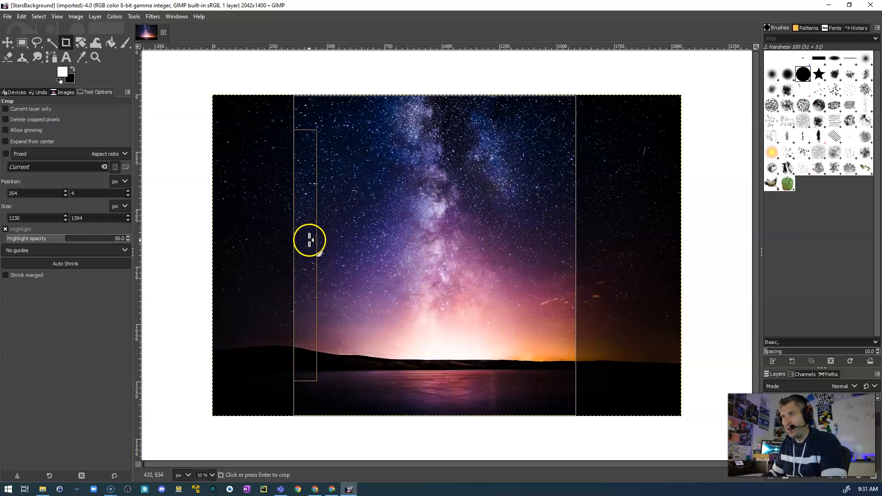
{"action": "left_click_drag", "start_coordinate": [305, 248], "coordinate": [345, 250]}
{"action": "left_click_drag", "start_coordinate": [557, 241], "coordinate": [556, 247]}
{"action": "mouse_move", "coordinate": [455, 108]}
{"action": "left_mouse_down"}
{"action": "mouse_move", "coordinate": [455, 139]}
{"action": "mouse_move", "coordinate": [454, 109]}
{"action": "left_mouse_up"}
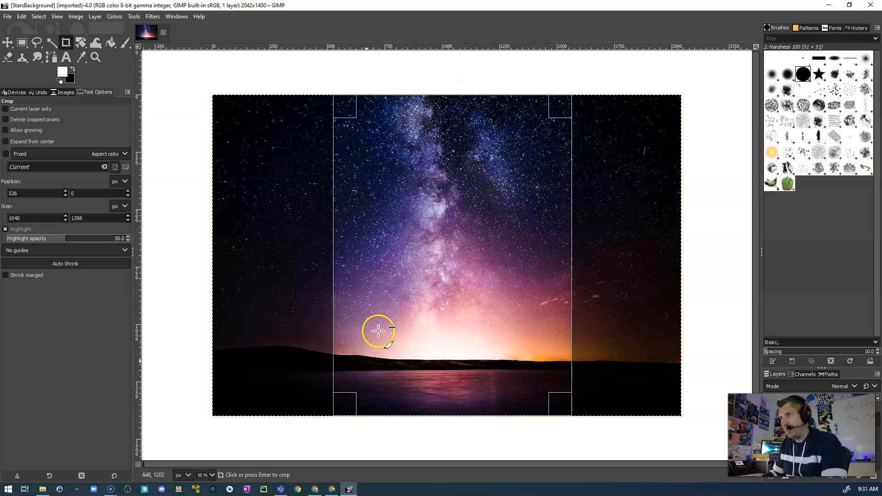
{"action": "mouse_move", "coordinate": [345, 408]}
{"action": "left_mouse_down"}
{"action": "mouse_move", "coordinate": [421, 335]}
{"action": "mouse_move", "coordinate": [437, 291]}
{"action": "mouse_move", "coordinate": [357, 404]}
{"action": "mouse_move", "coordinate": [346, 404]}
{"action": "left_mouse_up"}
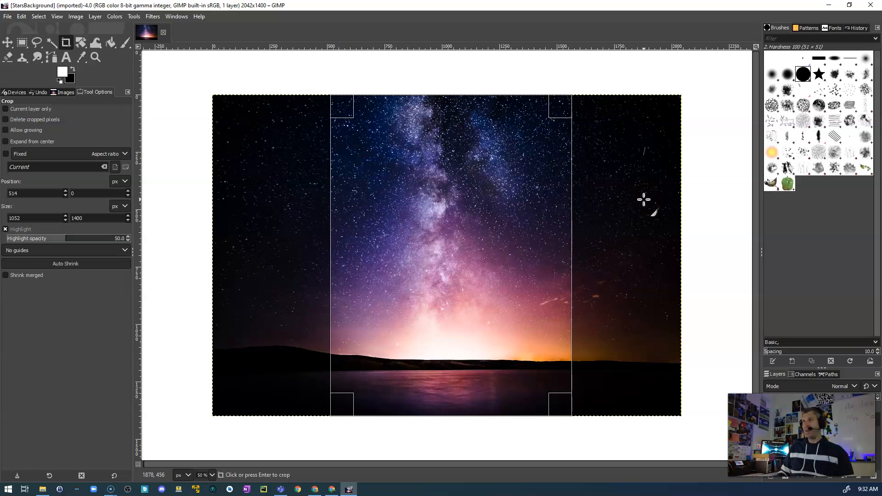
{"action": "key", "text": "Return"}
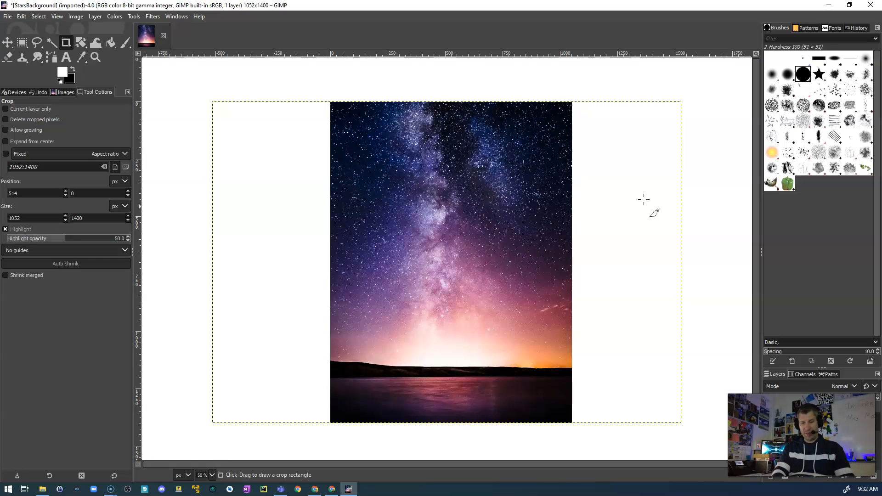
- Save the cropped image as StarsBackground.xcf in the Edit folder
{"action": "key", "text": "ctrl+s"}
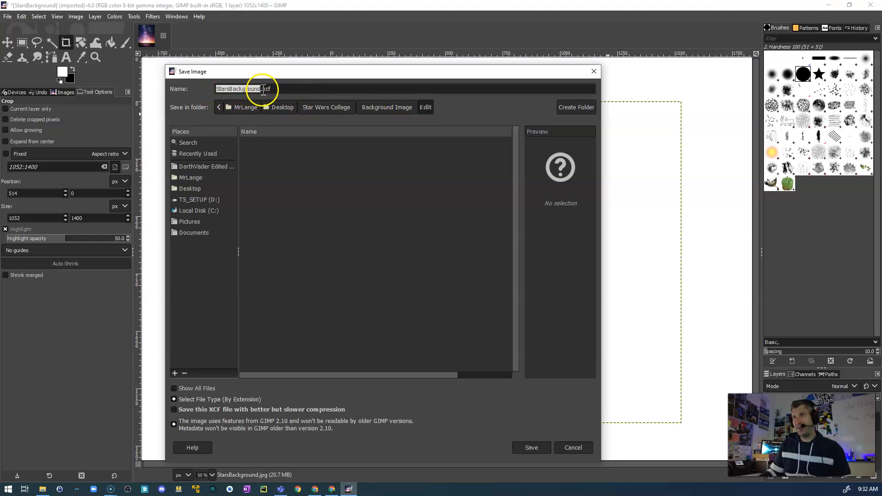
{"action": "left_click", "coordinate": [532, 447]}
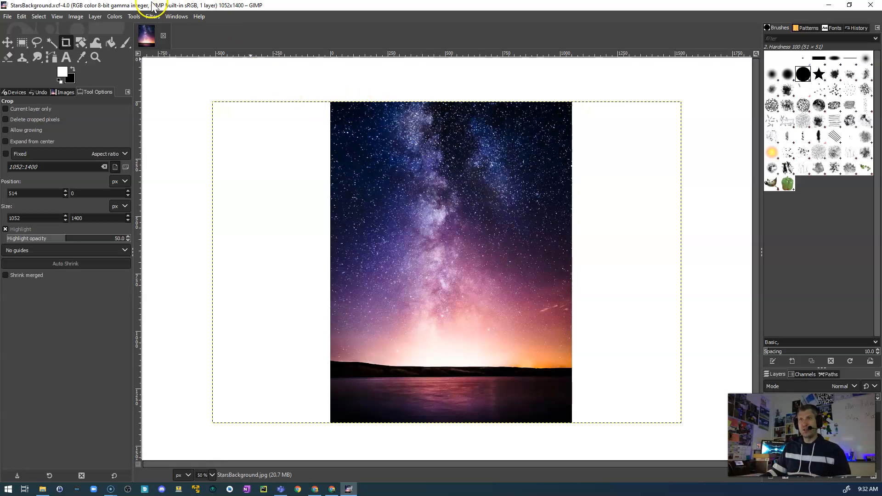
- Export the cropped image as StarsBackground.jpg to the Edit folder, replacing the existing file and keeping the offered JPEG settings
{"action": "left_click", "coordinate": [8, 17]}
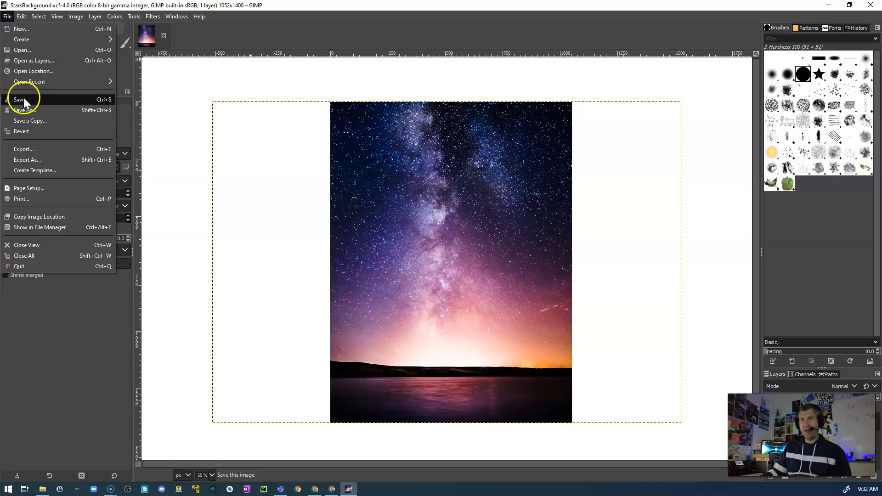
{"action": "left_click", "coordinate": [22, 160]}
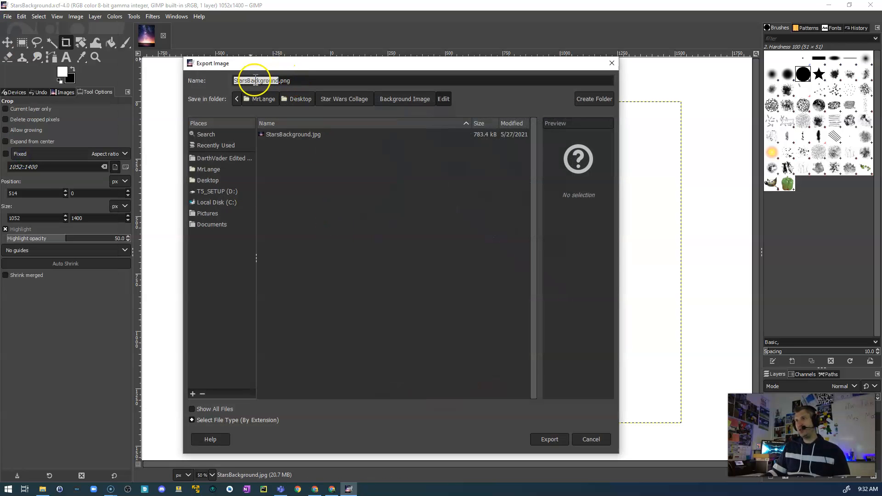
{"action": "left_click", "coordinate": [309, 82]}
{"action": "key", "text": "BackSpace"}
{"action": "key", "text": "BackSpace"}
{"action": "key", "text": "BackSpace"}
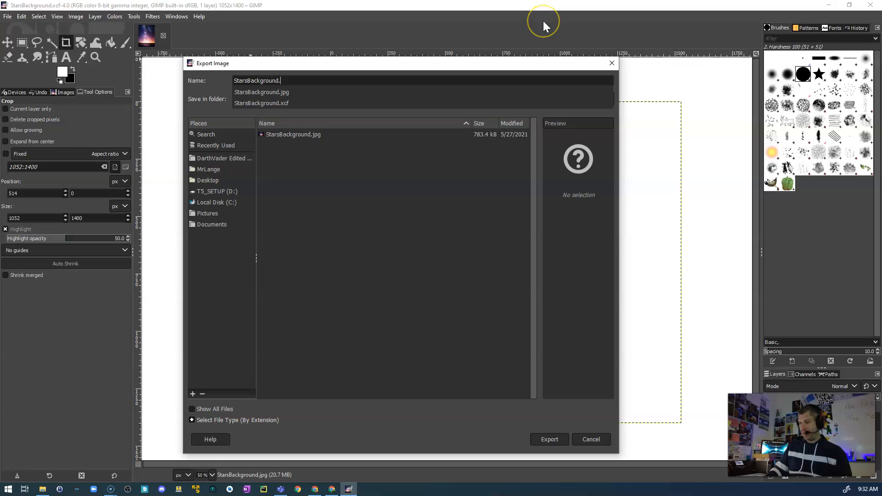
{"action": "type", "text": "jp"}
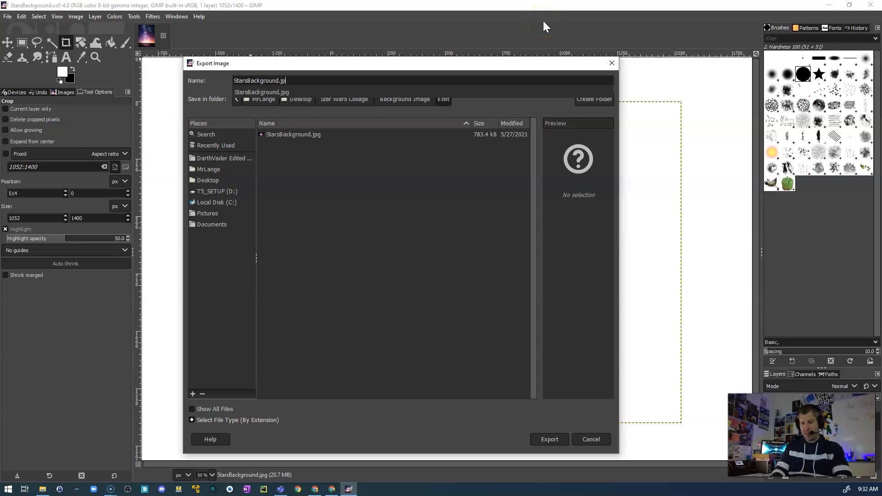
{"action": "type", "text": "g"}
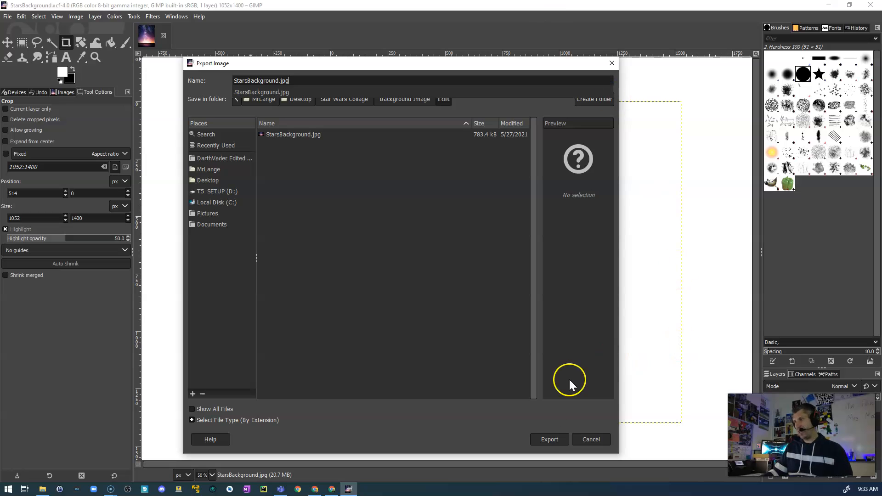
{"action": "left_click", "coordinate": [549, 439]}
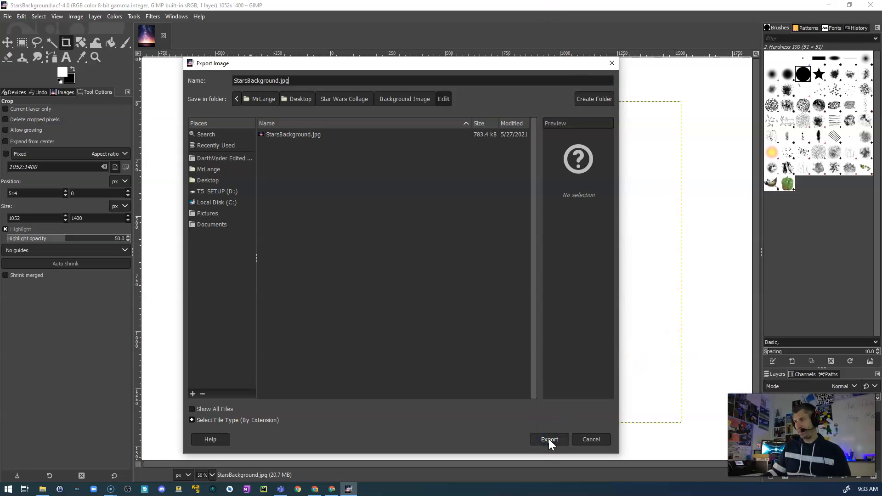
{"action": "left_click", "coordinate": [548, 440]}
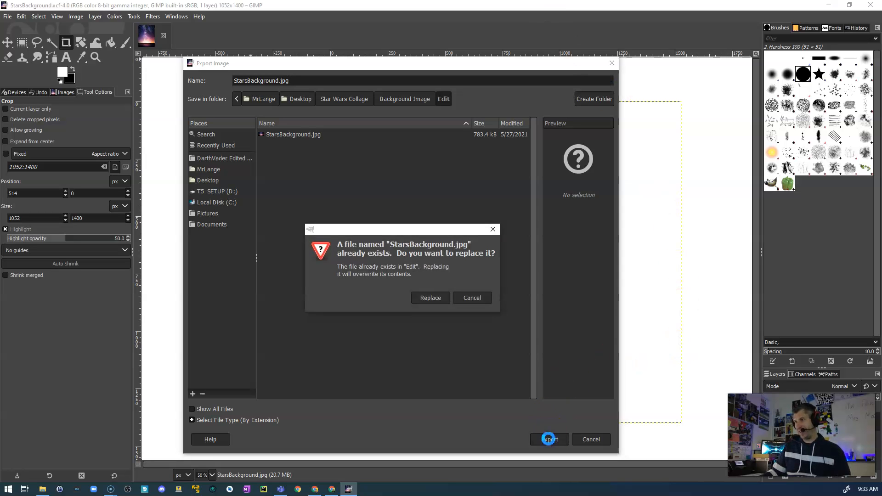
{"action": "left_click", "coordinate": [431, 298]}
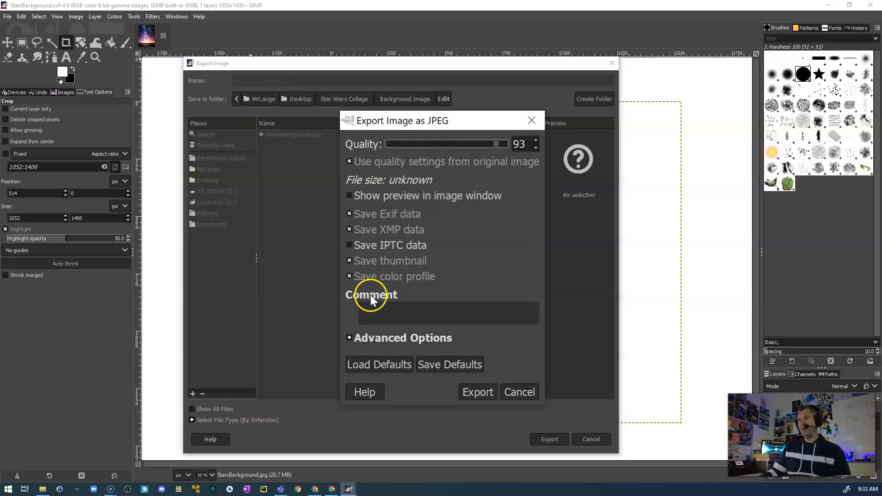
{"action": "left_click", "coordinate": [481, 392]}
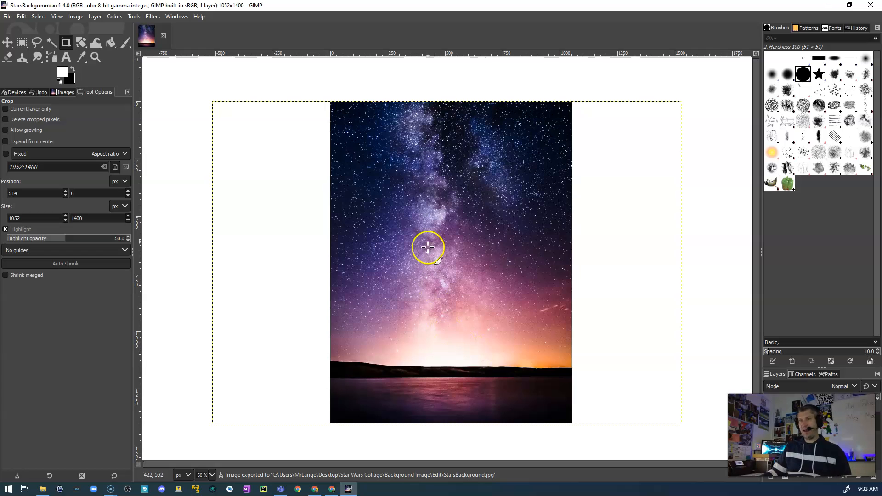
- Switch to File Explorer, enlarge the Edit folder's thumbnails, and view the exported StarsBackground JPG in Photos
{"action": "left_click", "coordinate": [829, 5]}
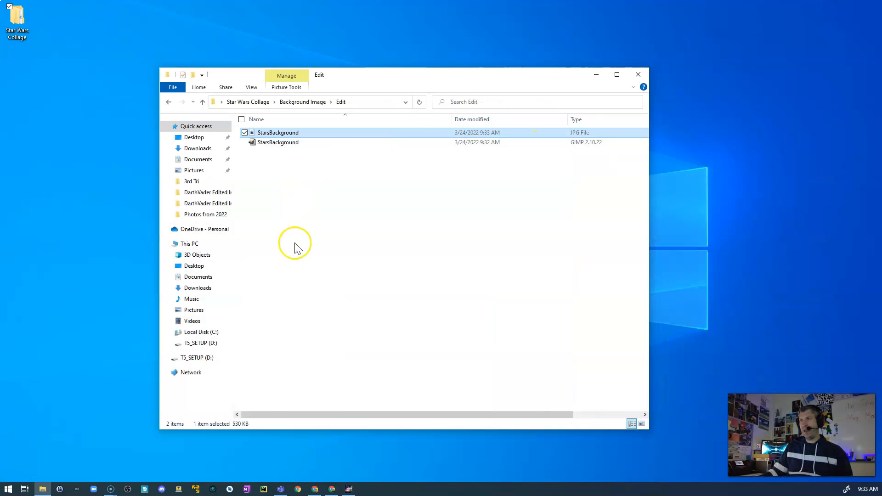
{"action": "left_click", "coordinate": [349, 256]}
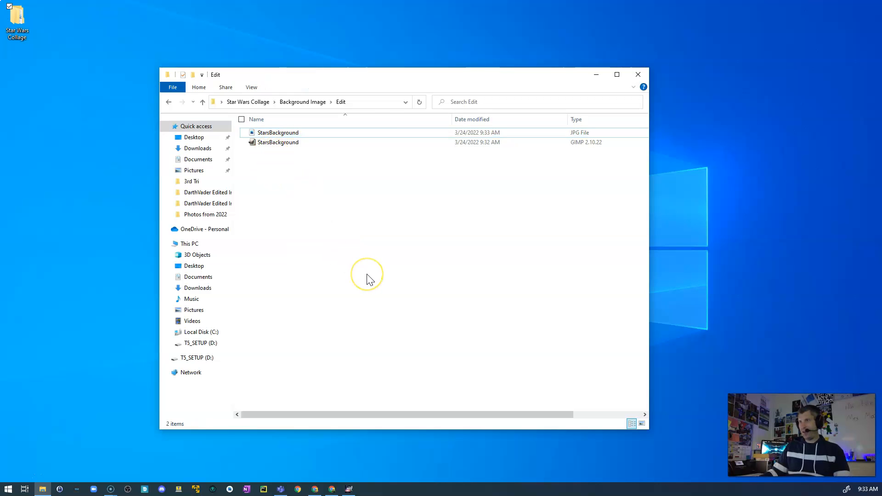
{"action": "scroll", "coordinate": [370, 279], "scroll_direction": "up", "scroll_amount": 4}
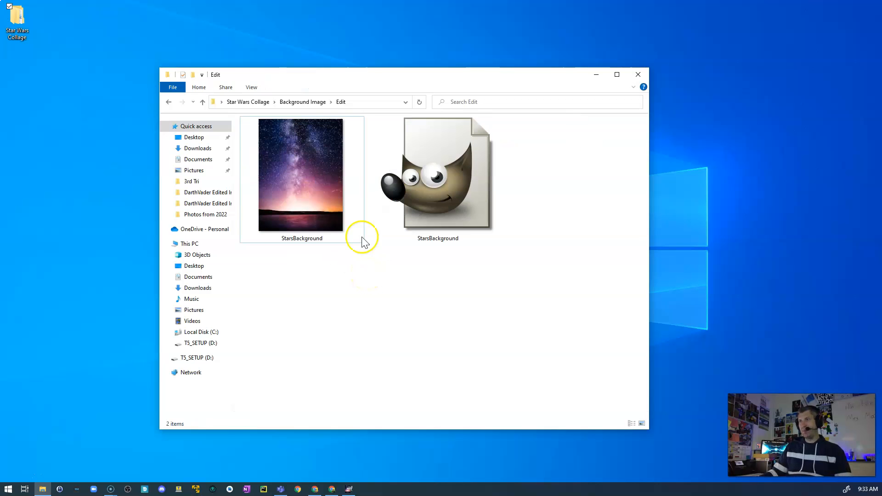
{"action": "double_click", "coordinate": [306, 183]}
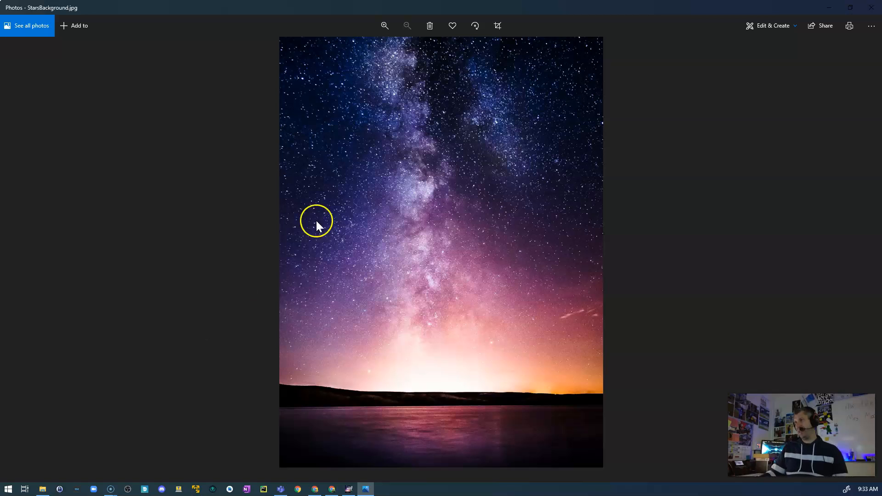
{"action": "left_click", "coordinate": [871, 7]}
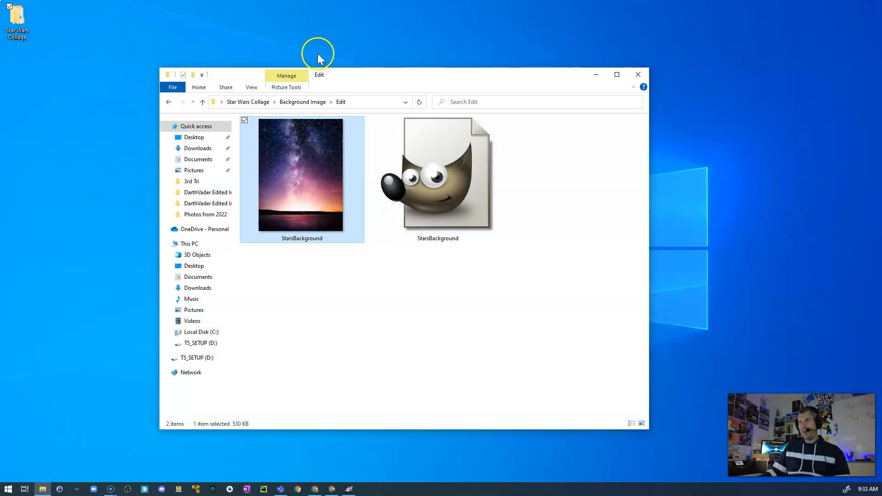
- Check the original StarsBackground image in the RAW folder and return to the Edit folder's files
{"action": "left_click", "coordinate": [168, 102]}
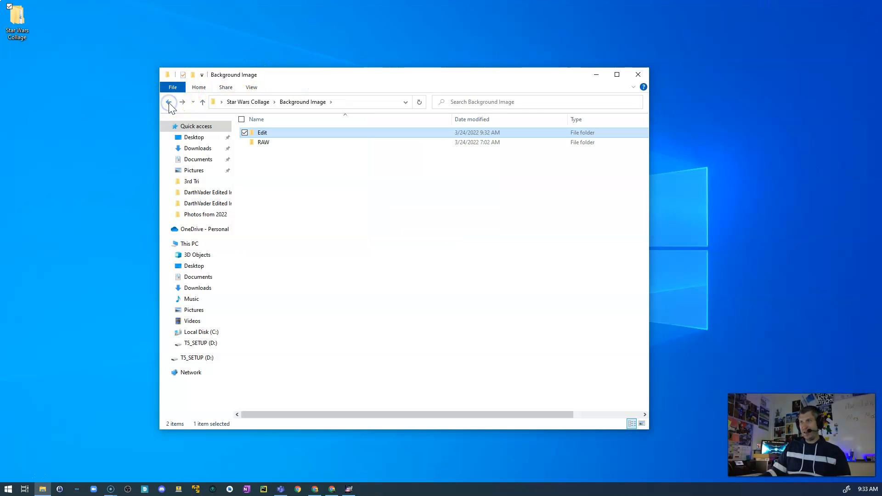
{"action": "double_click", "coordinate": [256, 143]}
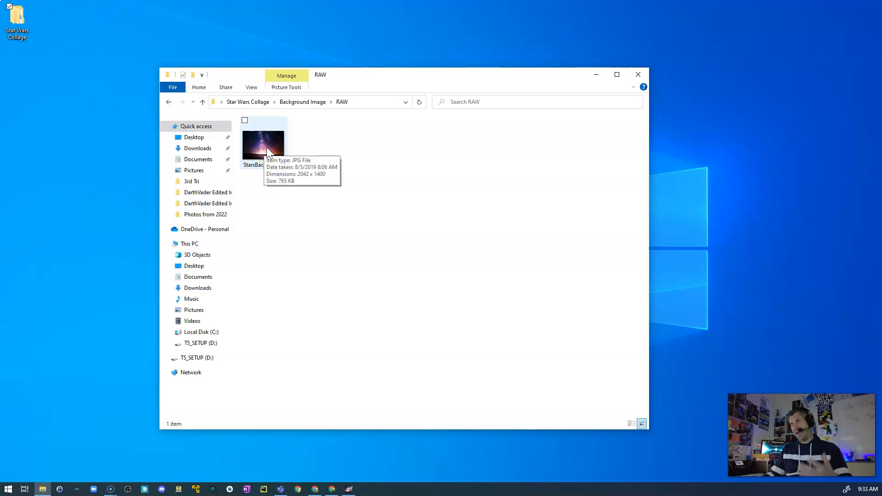
{"action": "left_click", "coordinate": [293, 102]}
{"action": "double_click", "coordinate": [262, 134]}
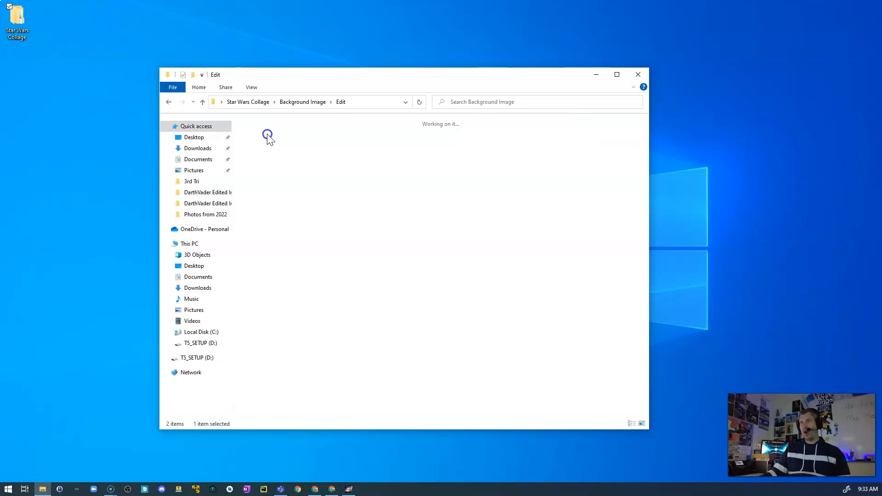
{"action": "left_click", "coordinate": [295, 135]}
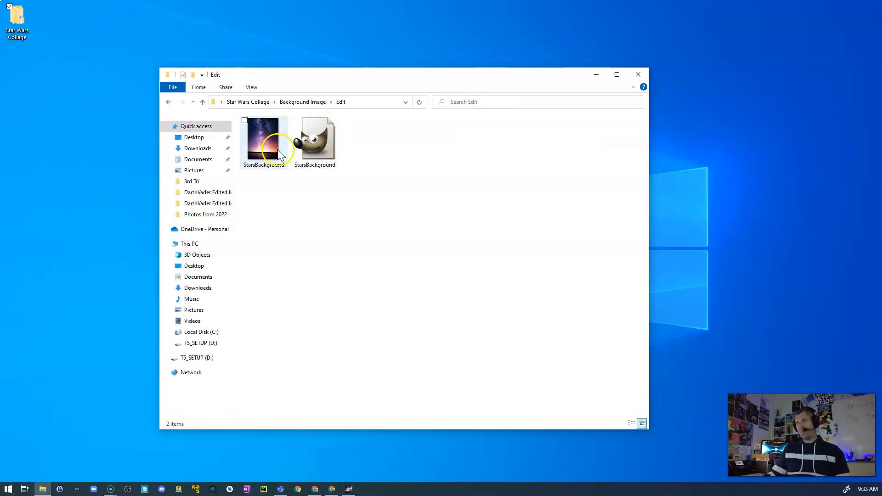